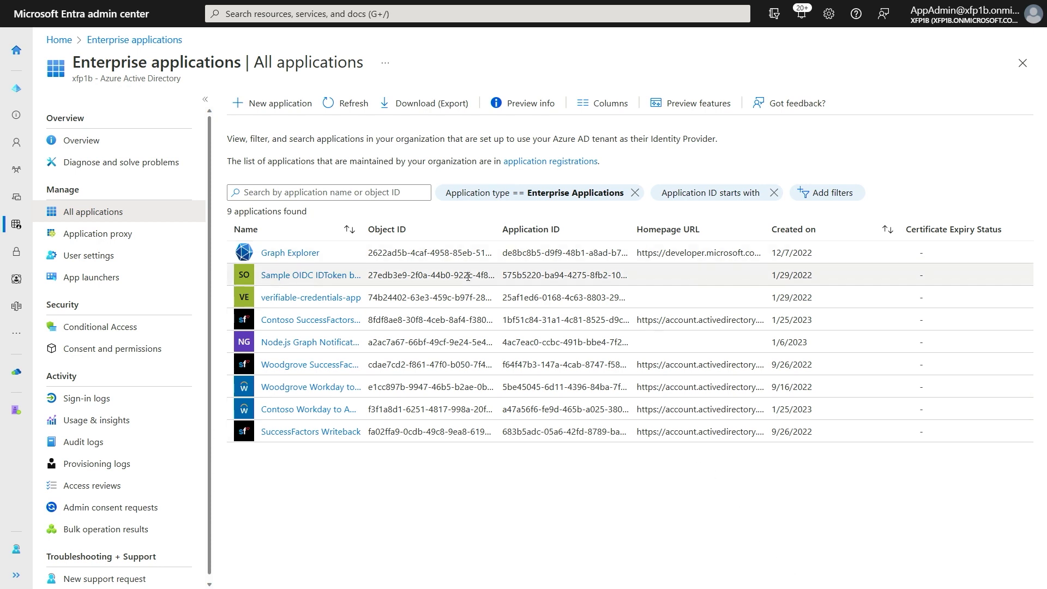
# - Start a new enterprise application and search the gallery for 'Workday'
pyautogui.click(269, 103)
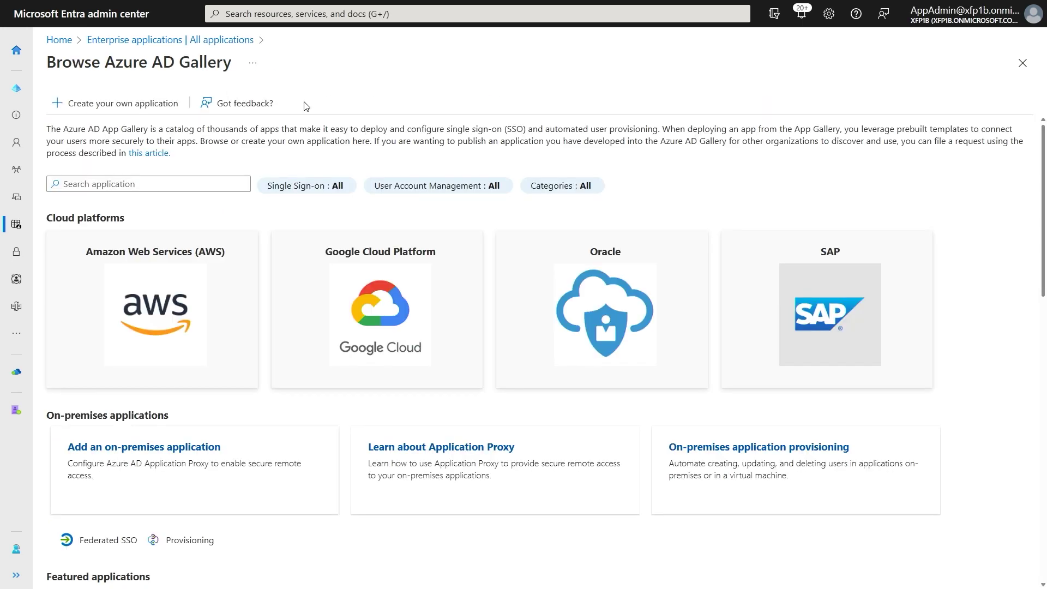
pyautogui.click(221, 180)
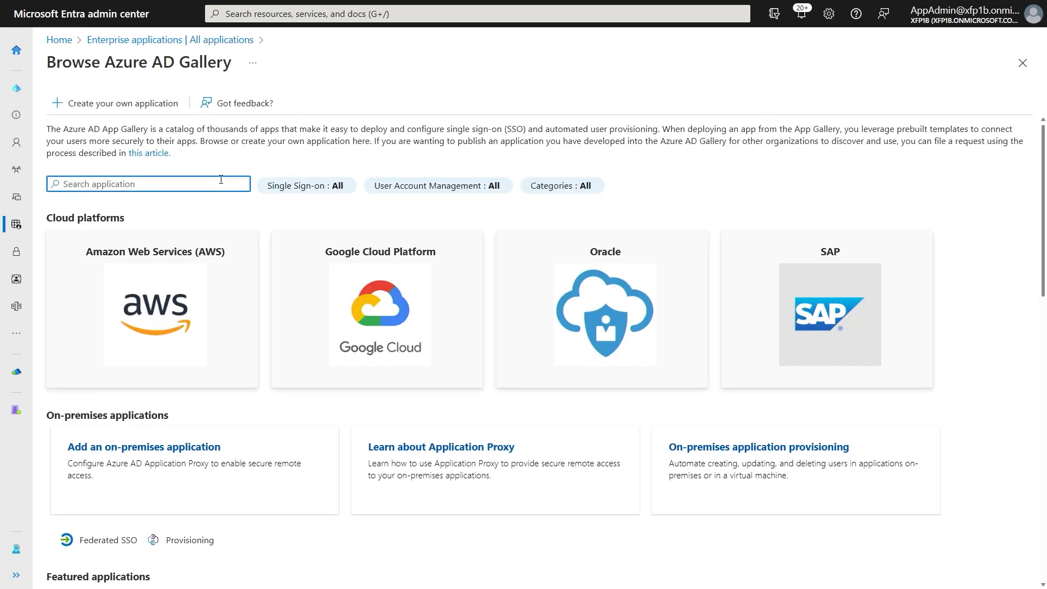
pyautogui.write('Workday')
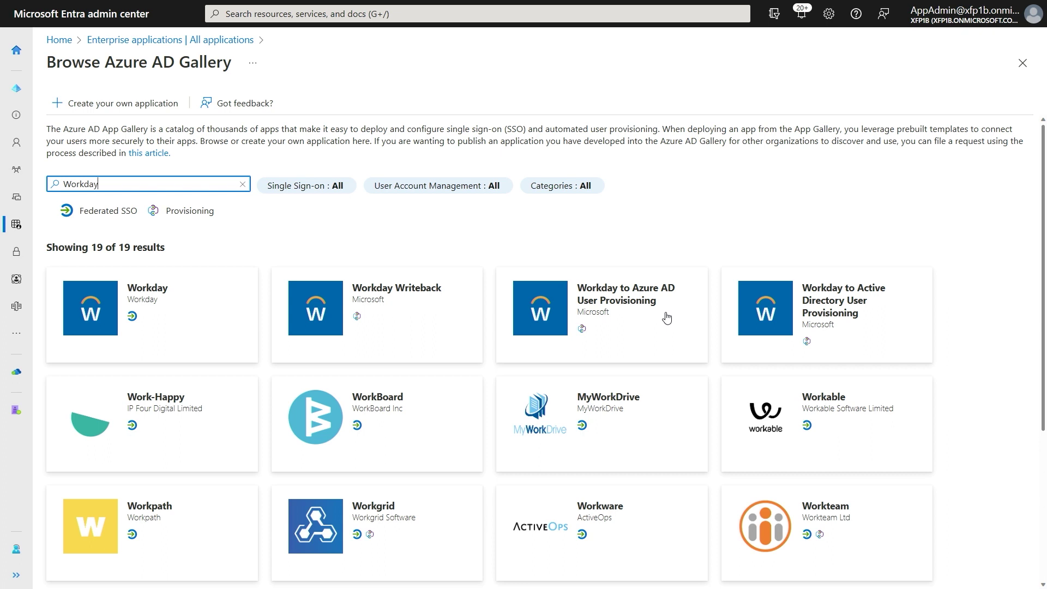
# - Select the Workday to Active Directory User Provisioning app and prefix its name with 'Contoso'
pyautogui.click(859, 325)
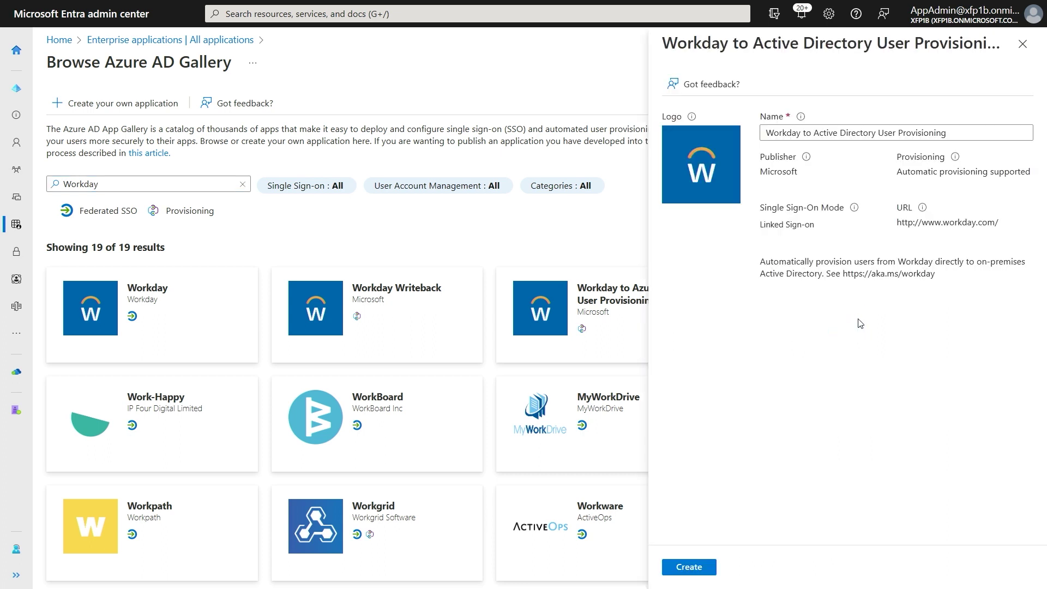
pyautogui.click(824, 134)
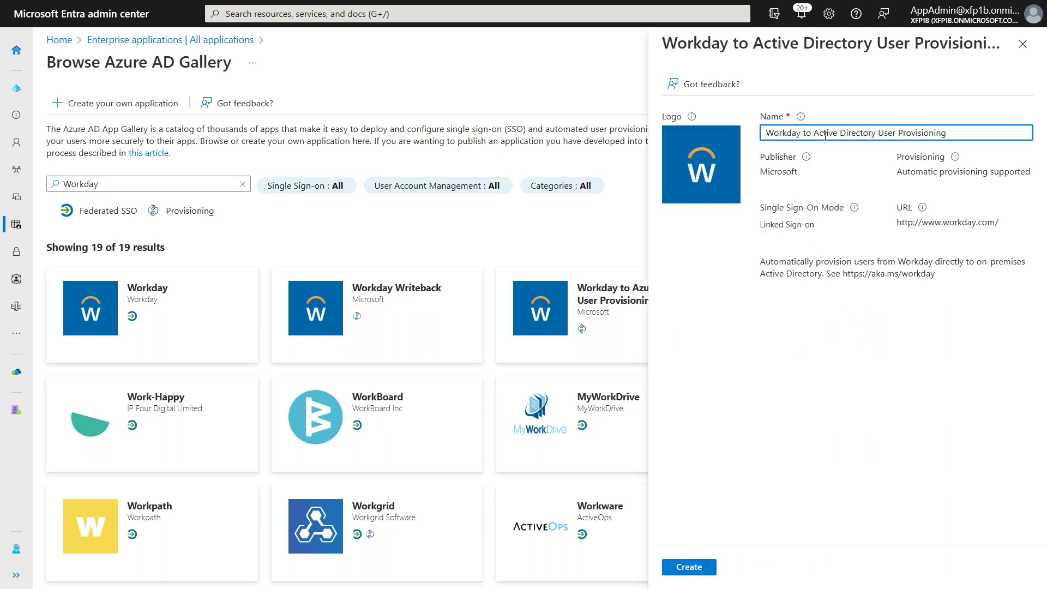
pyautogui.write('Contoso')
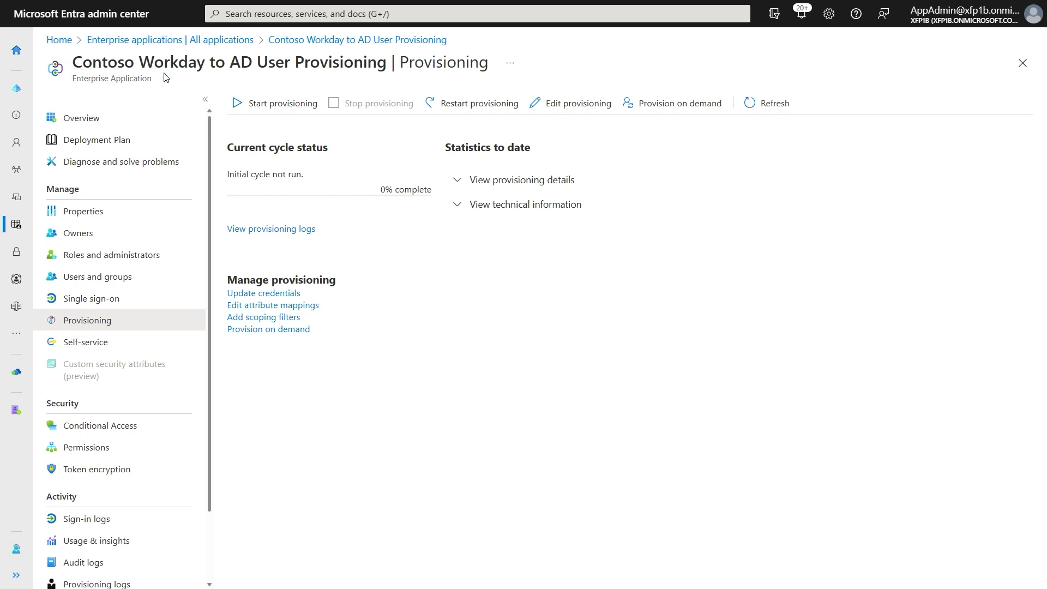
# - Edit the app's provisioning settings and get the Azure AD Provisioning Agent download
pyautogui.click(583, 109)
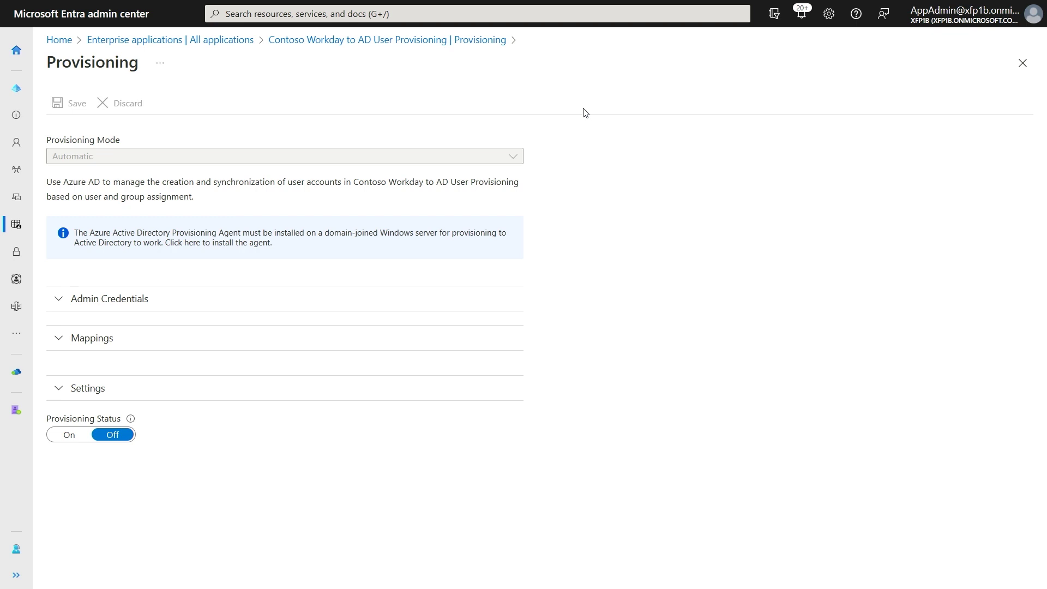
pyautogui.click(498, 229)
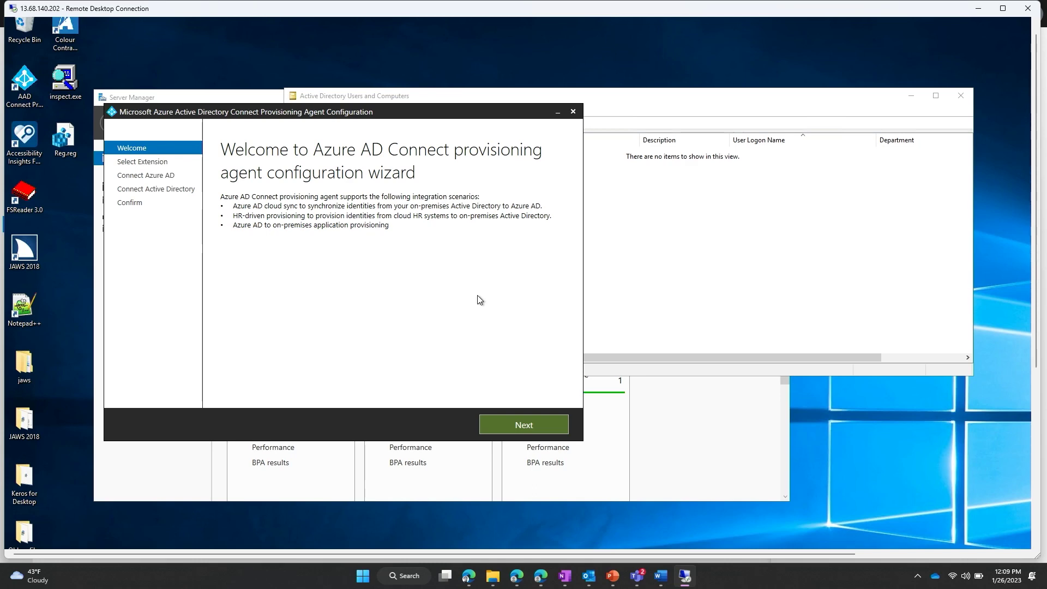
# - Choose HR-driven provisioning as the agent's extension in the configuration wizard
pyautogui.click(519, 424)
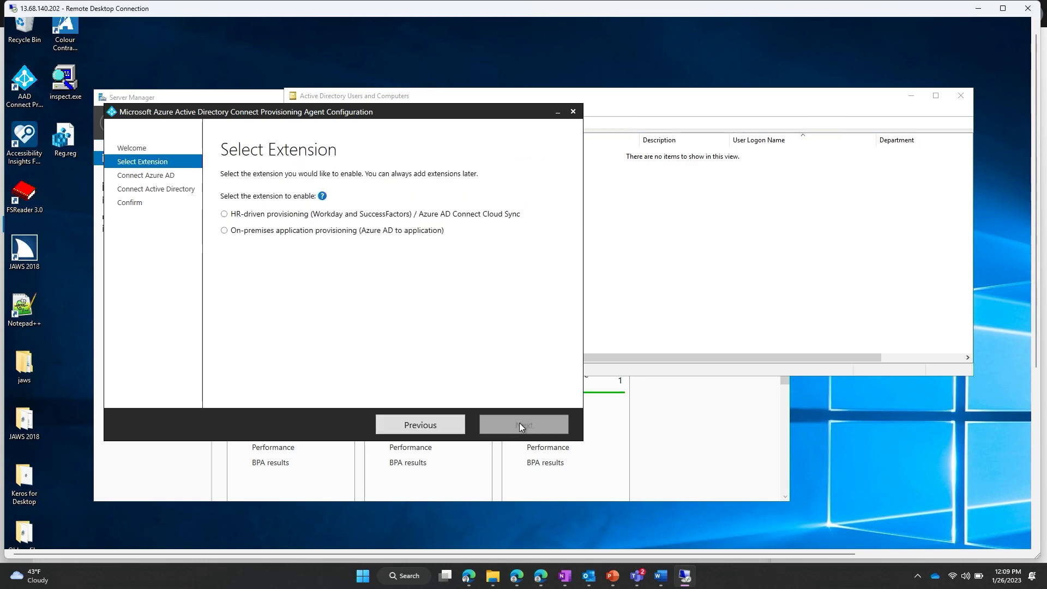
pyautogui.click(271, 219)
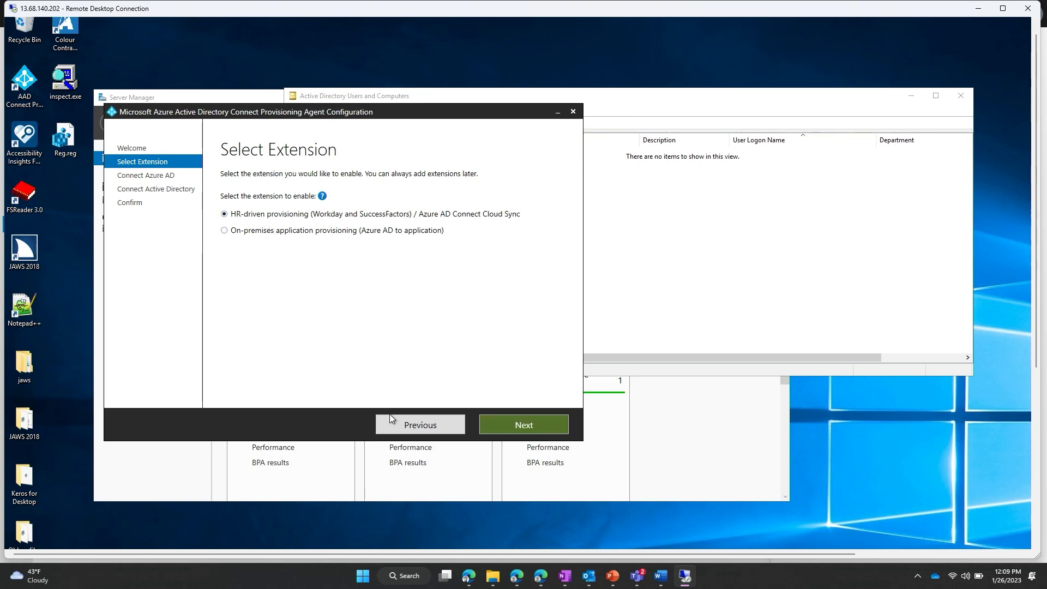
pyautogui.click(516, 428)
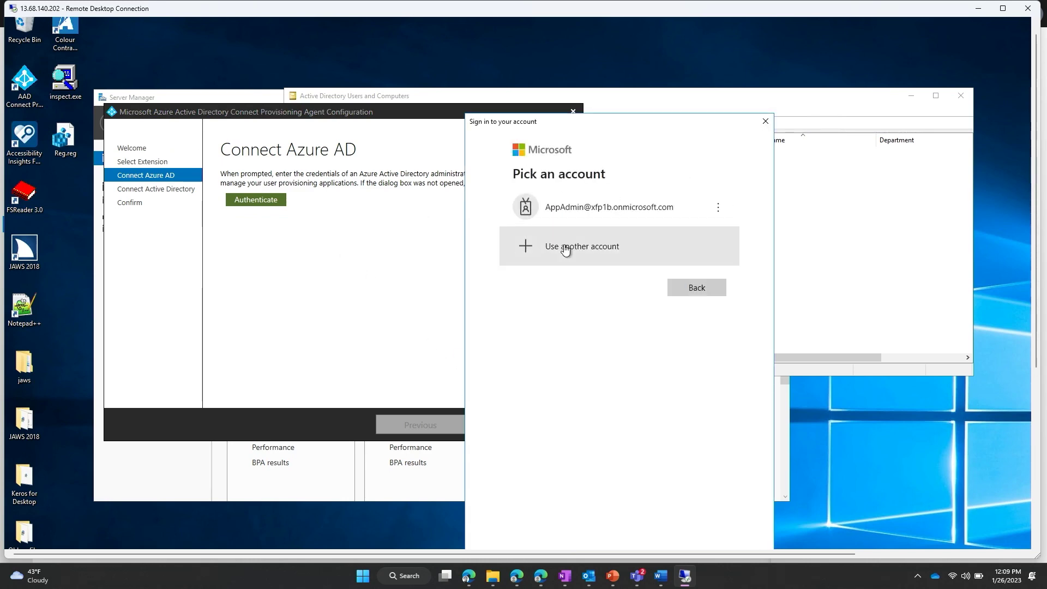
# - Sign in to Azure AD with the admin account and its password
pyautogui.click(594, 216)
pyautogui.write('••••••••••')
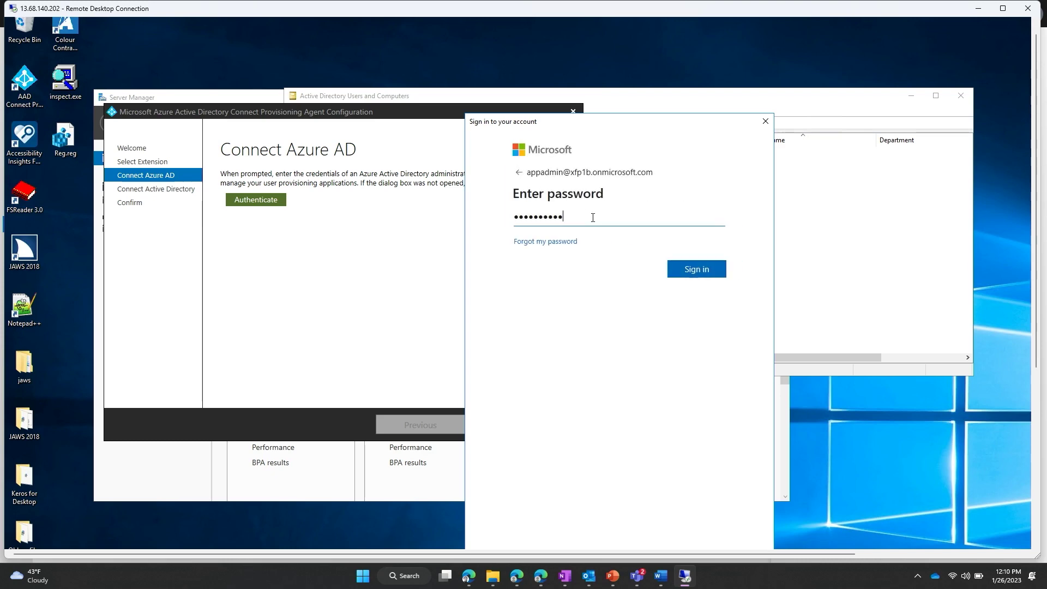
pyautogui.press('Return')
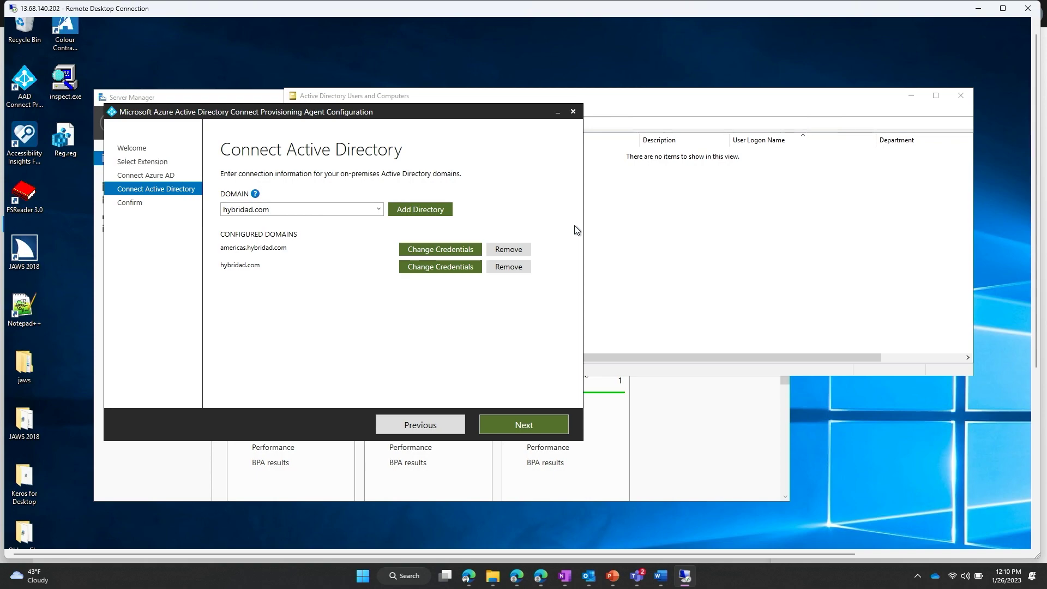
# - Accept the americas.hybridad.com and hybridad.com domains and continue to the configuration summary
pyautogui.click(552, 425)
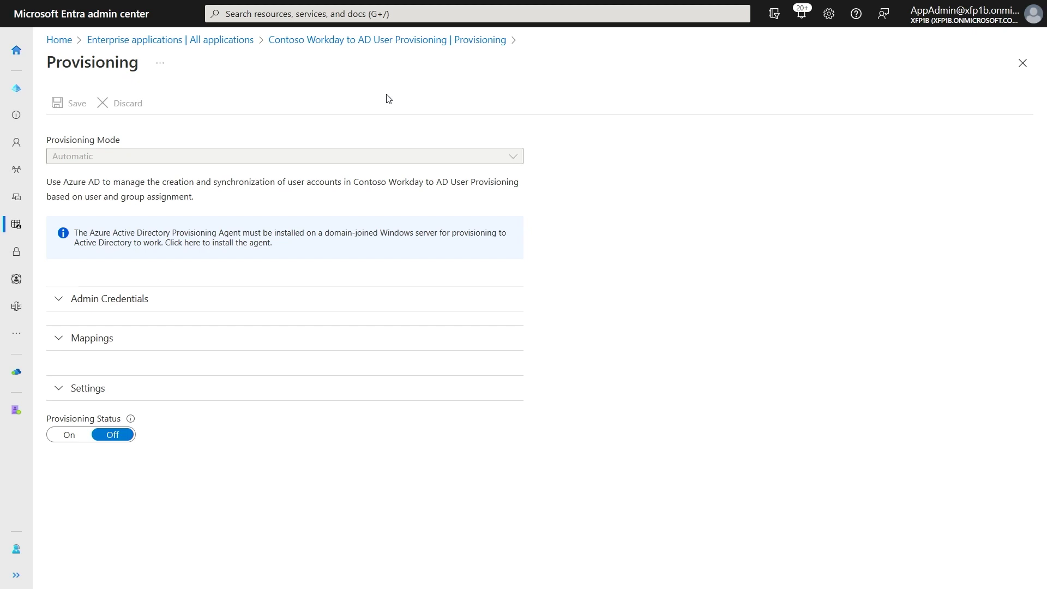
# - Keep hybridad.com as the Active Directory domain in Admin Credentials and test the Workday connection
pyautogui.click(138, 303)
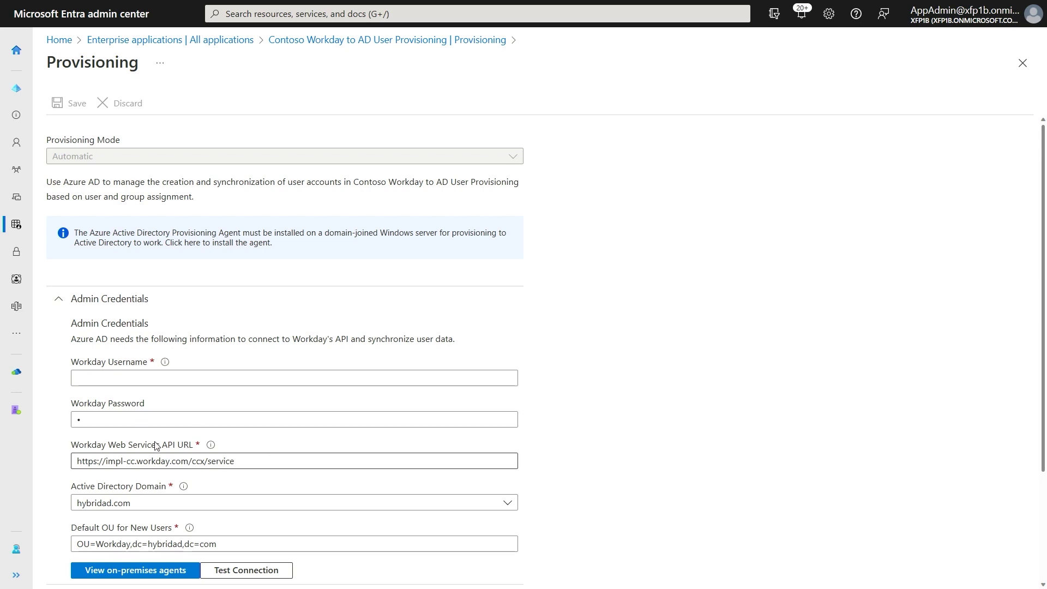
pyautogui.click(148, 503)
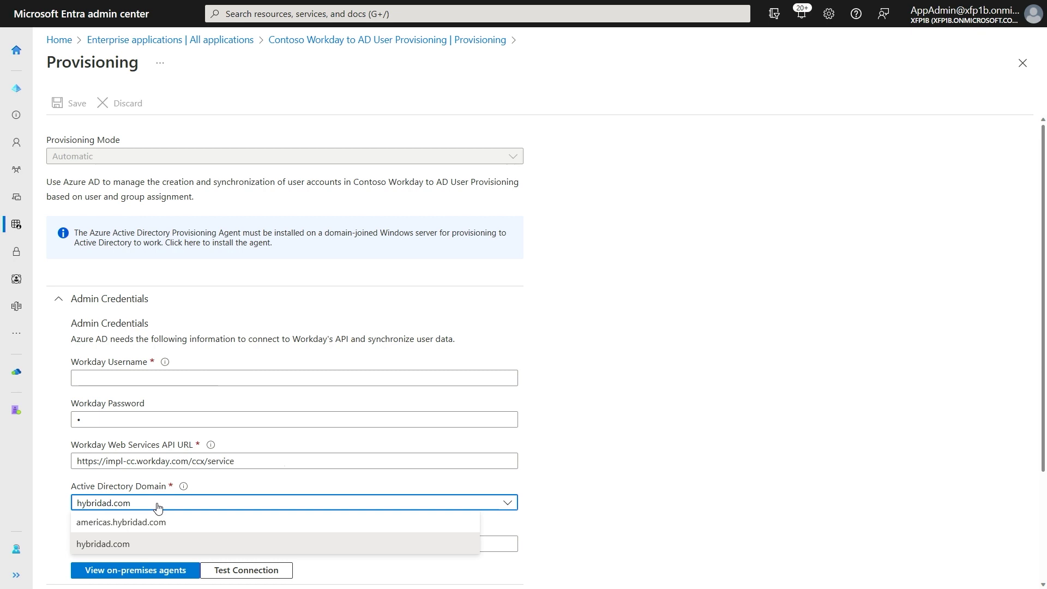
pyautogui.click(264, 577)
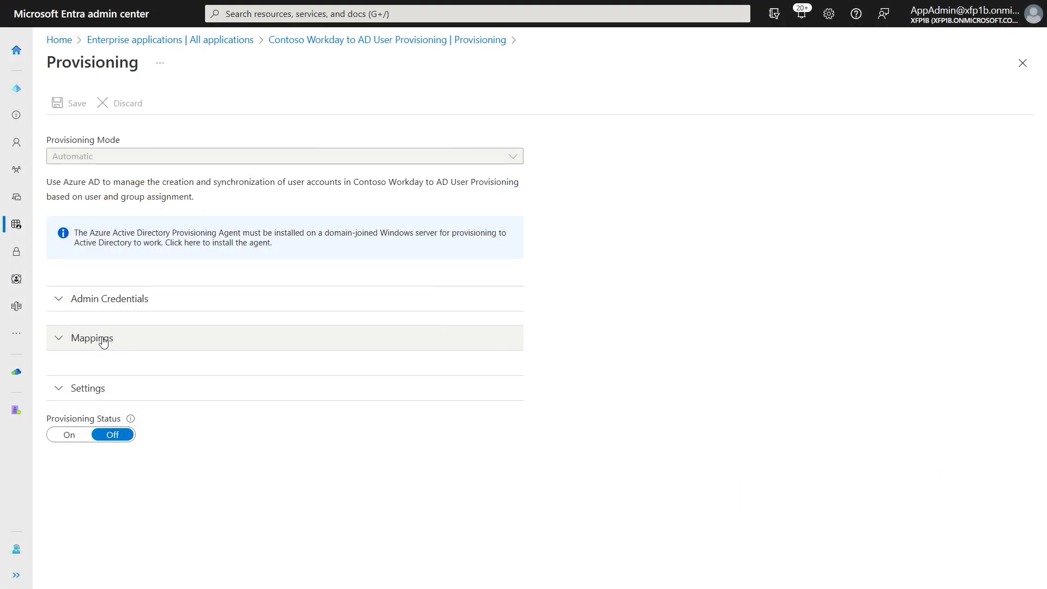
# - Open the Provision Workday Workers mapping from the Mappings section
pyautogui.click(104, 339)
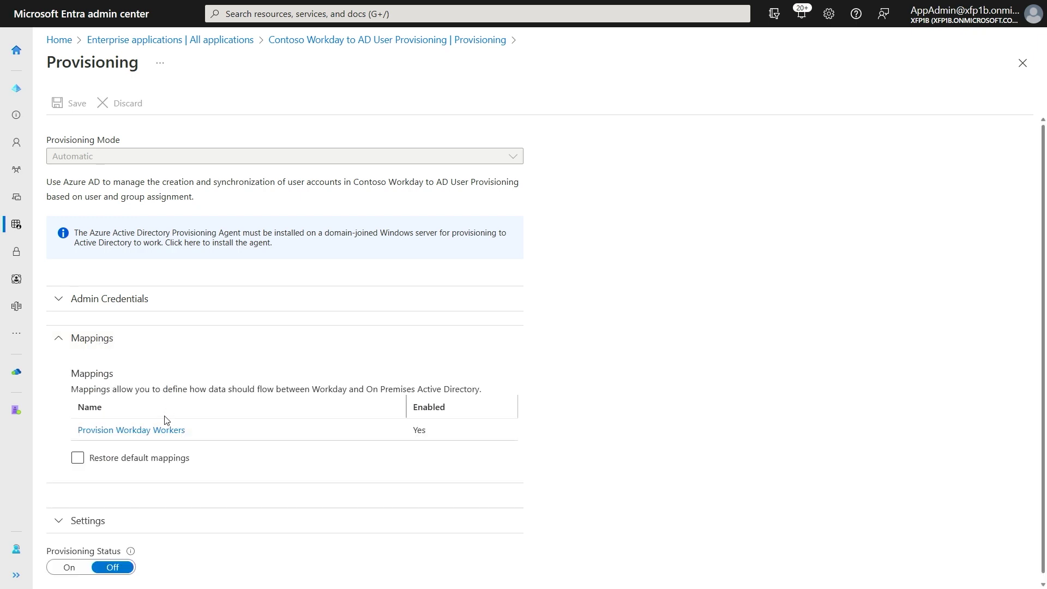
pyautogui.click(160, 432)
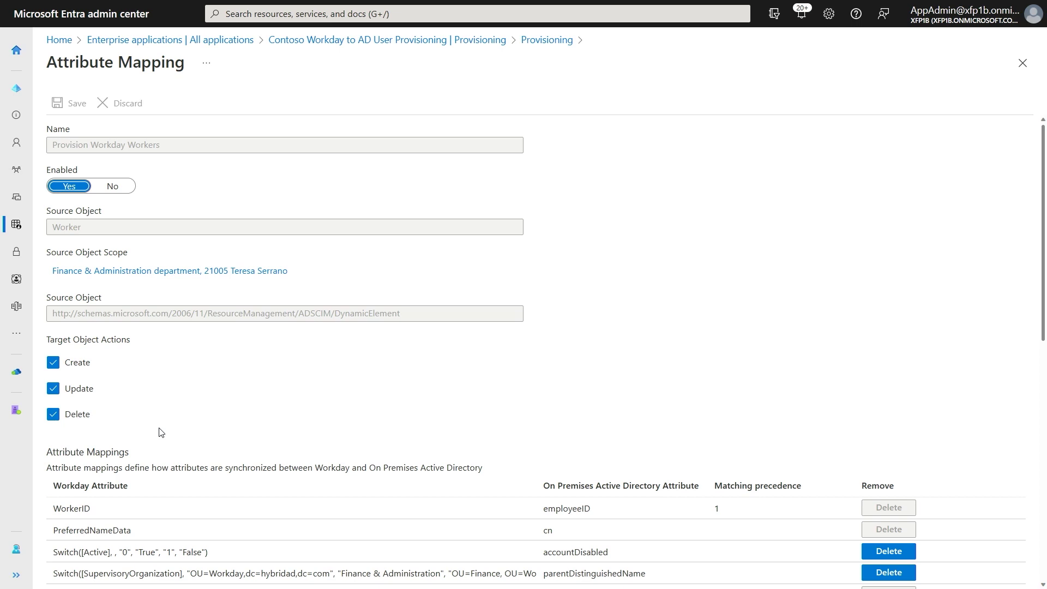
# - Open the Source Object Scope to view the Finance & Administration and single-worker filters
pyautogui.click(153, 272)
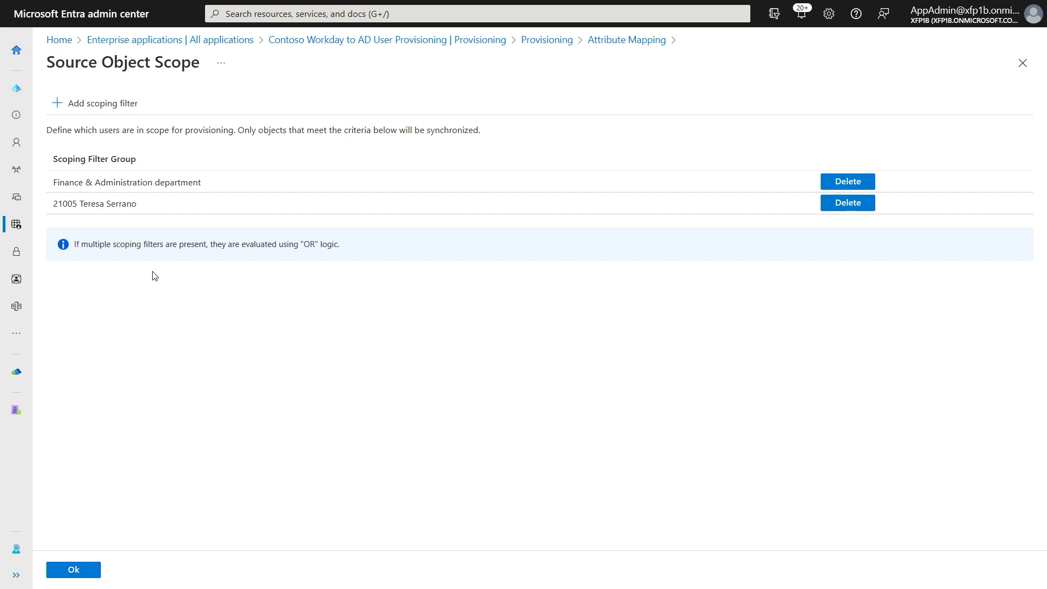
# - Confirm the scoping filters with Ok to return to the attribute mapping
pyautogui.click(72, 574)
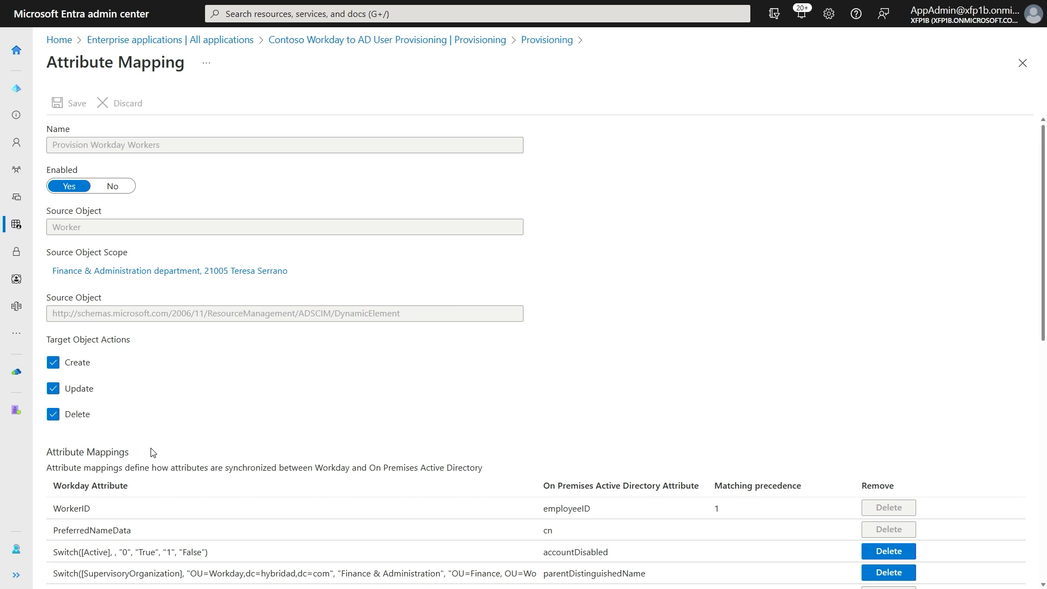
# - Scroll through the Workday-to-AD attribute mappings table to review each mapping
pyautogui.scroll(-3, 151, 452)
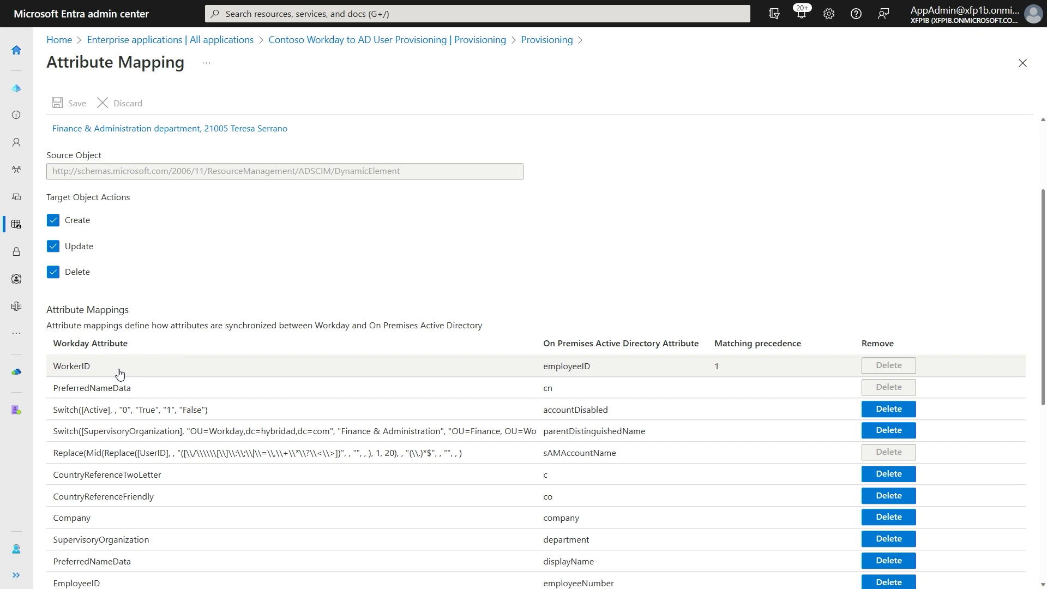
pyautogui.scroll(-1, 143, 401)
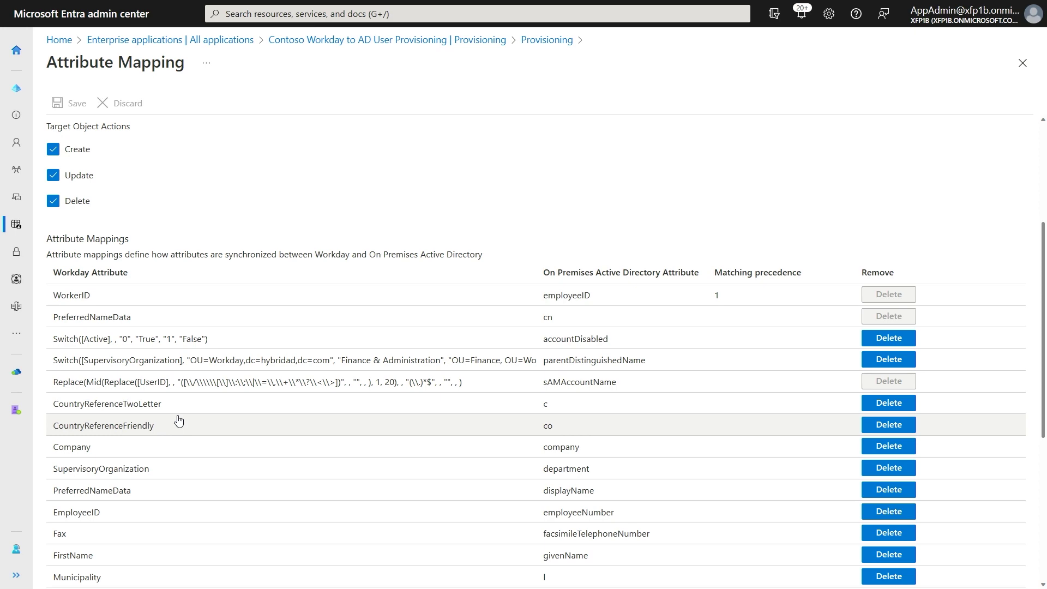
pyautogui.scroll(-1, 178, 420)
pyautogui.scroll(-4, 177, 423)
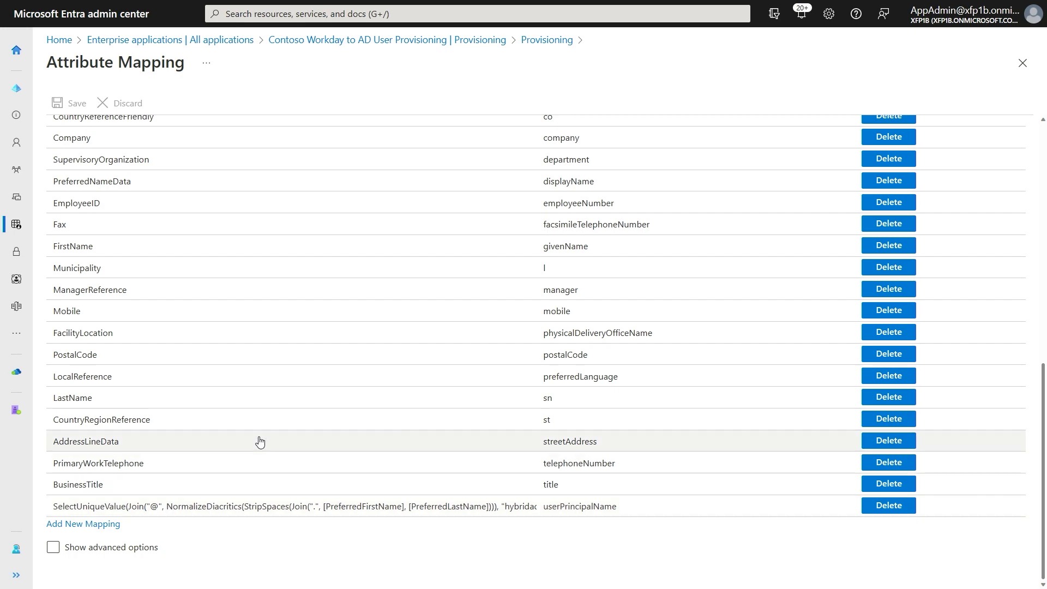
pyautogui.scroll(4, 260, 440)
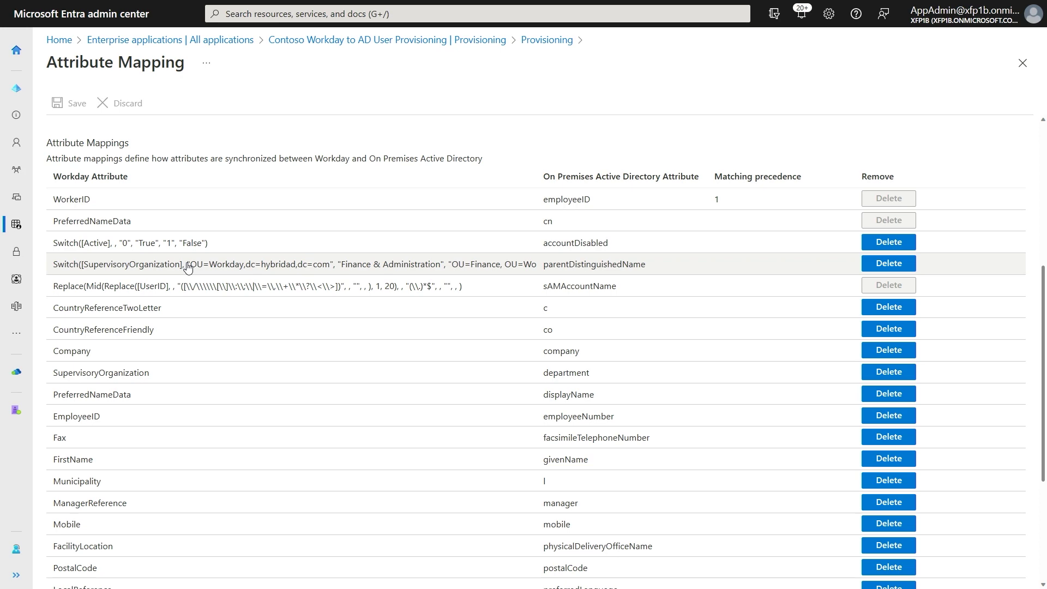
pyautogui.scroll(-5, 234, 411)
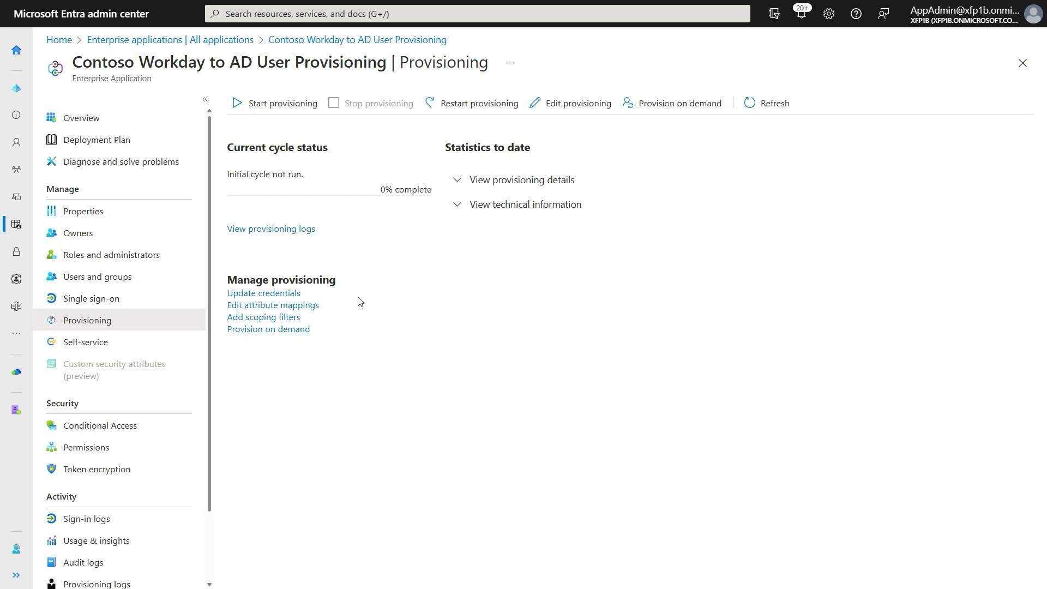
pyautogui.click(646, 103)
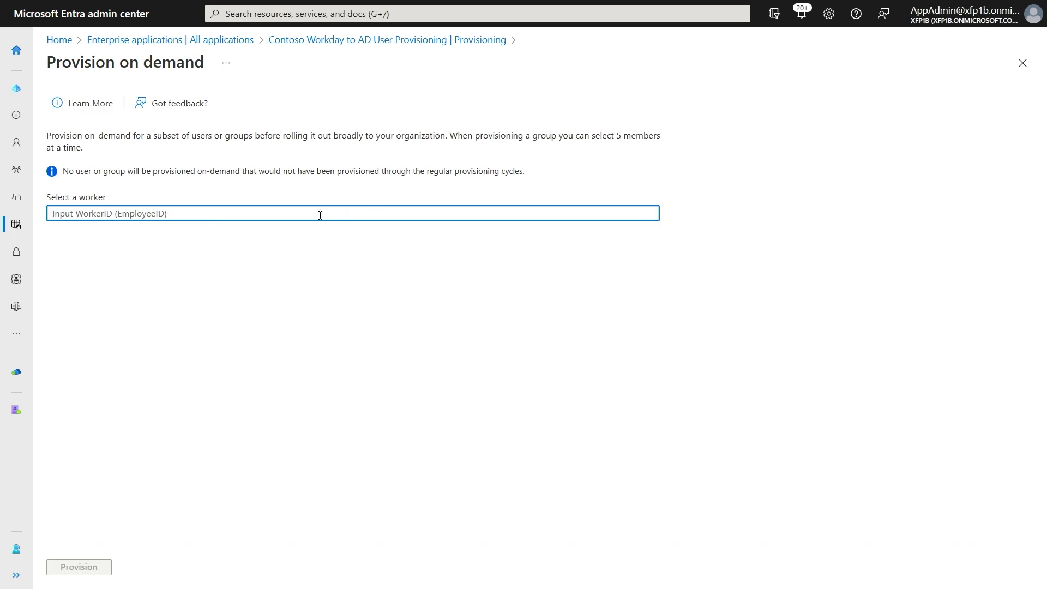
pyautogui.write('21')
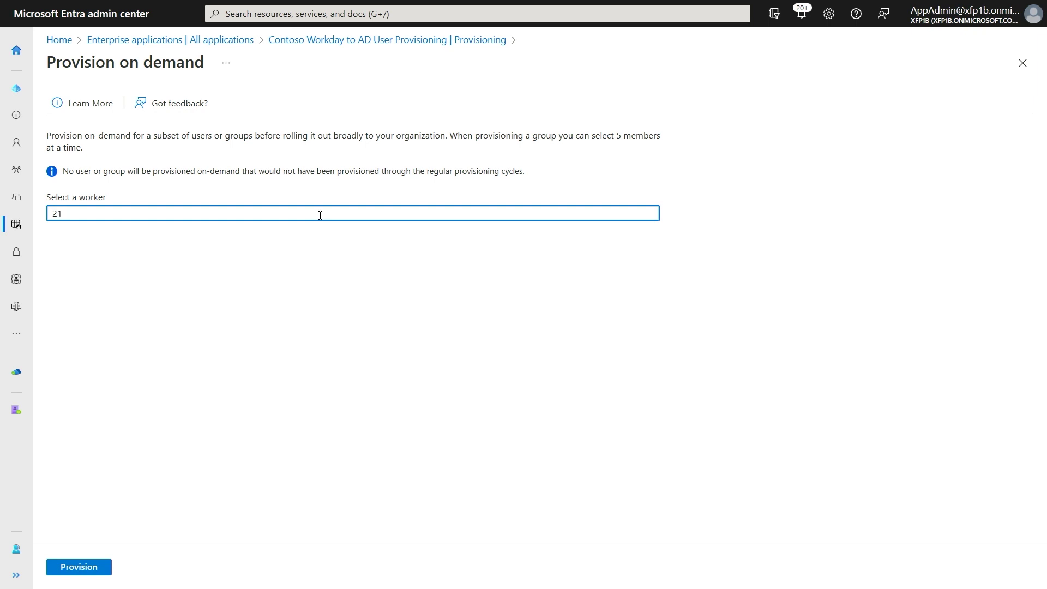
pyautogui.write('343')
pyautogui.click(90, 568)
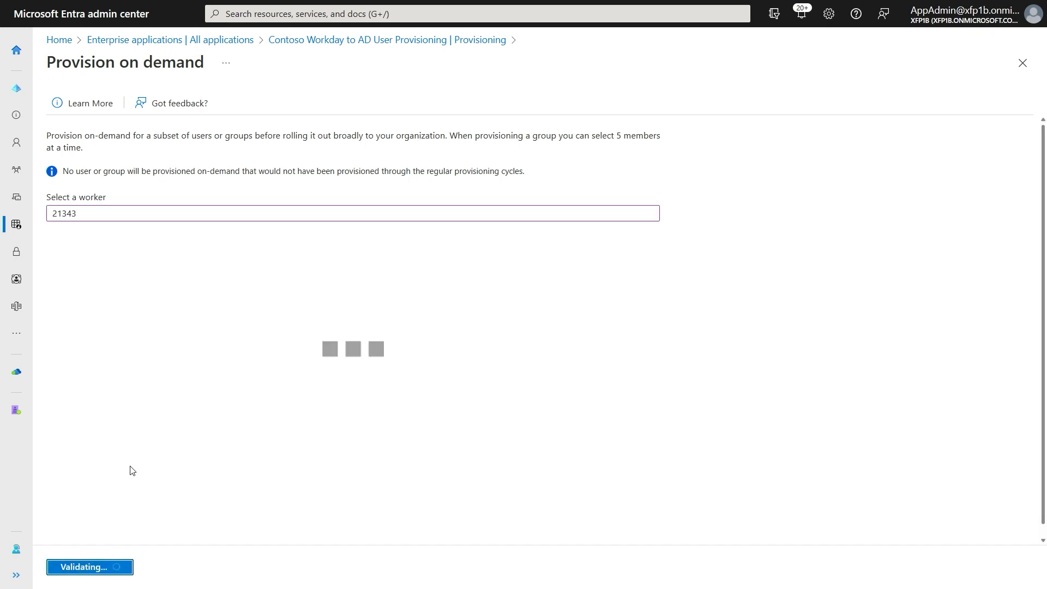